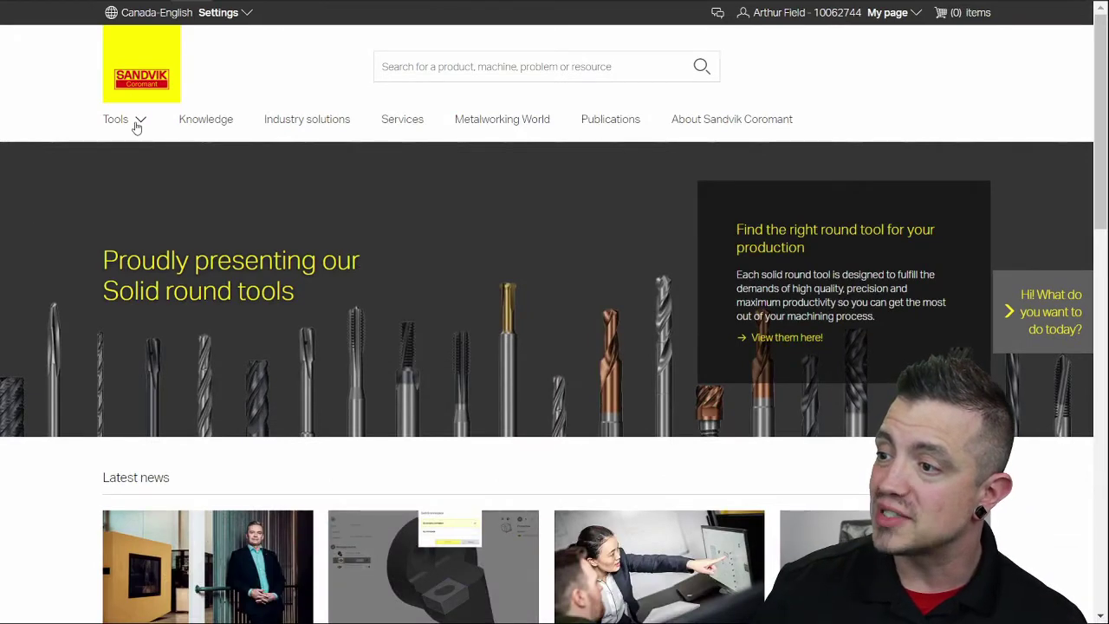
Step: Go from Tools > Digital machining to the CoroPlus Tool Guide page and launch it
left_click(138, 121)
mouse_move(260, 499)
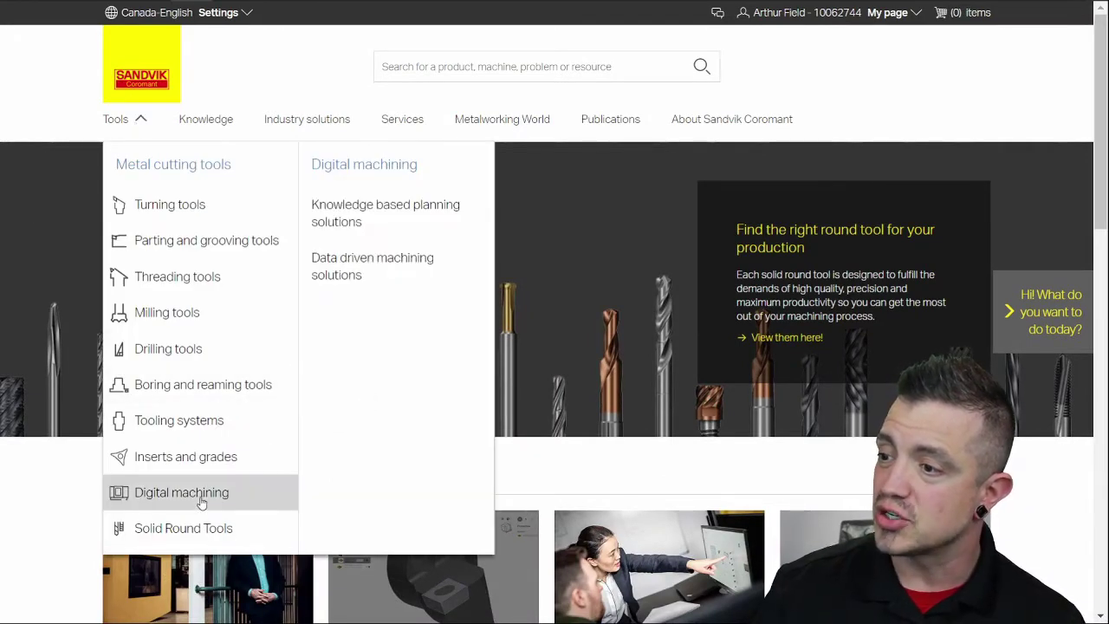
mouse_move(425, 217)
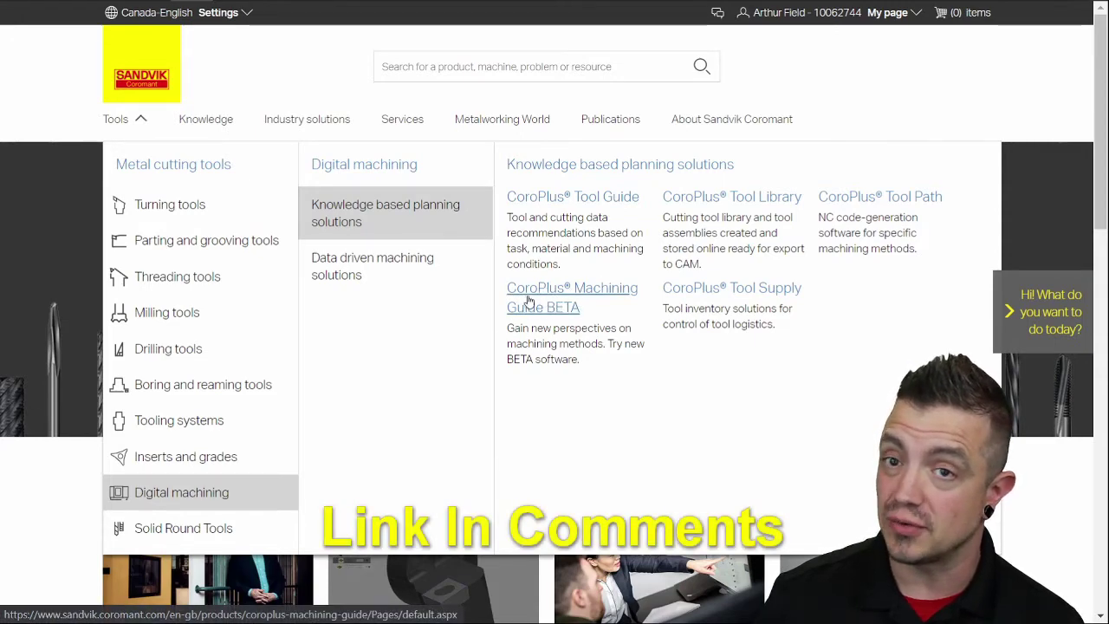
left_click(574, 195)
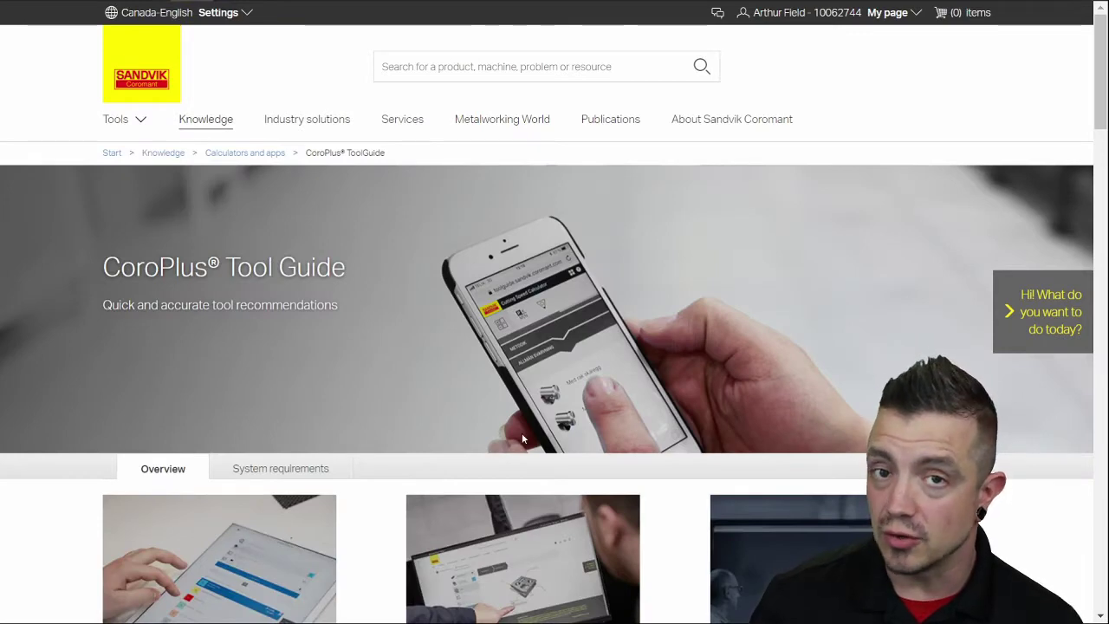
scroll(440, 312, "down", 1)
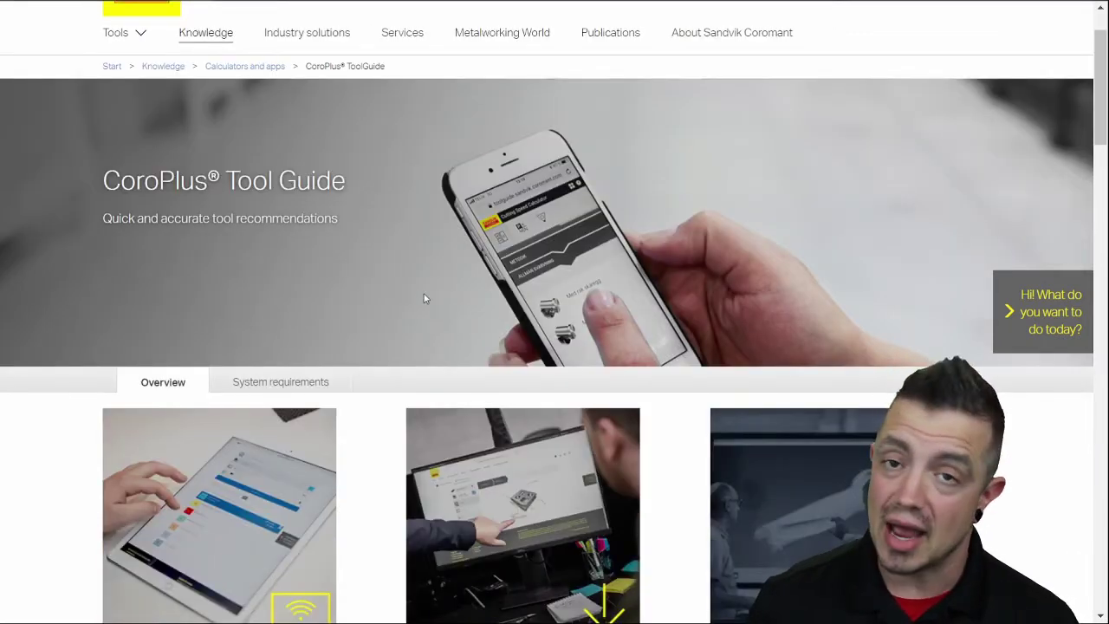
scroll(435, 273, "down", 3)
left_click(140, 433)
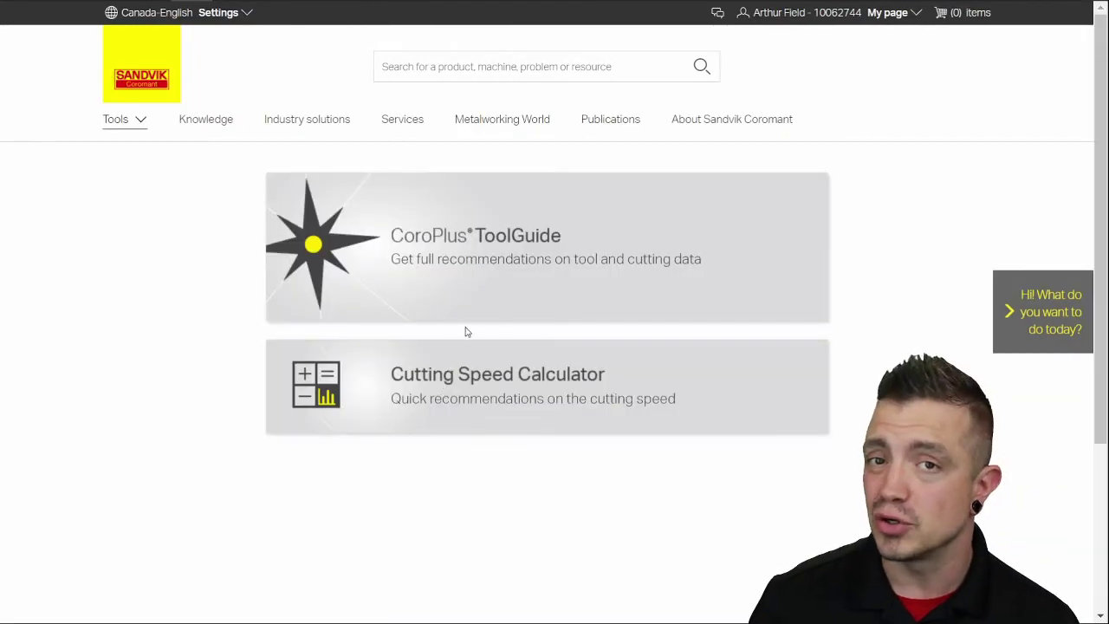
Step: Start ToolGuide and define a non-rotating component with a rectangular pocket in solid material
left_click(463, 330)
scroll(515, 314, "down", 1)
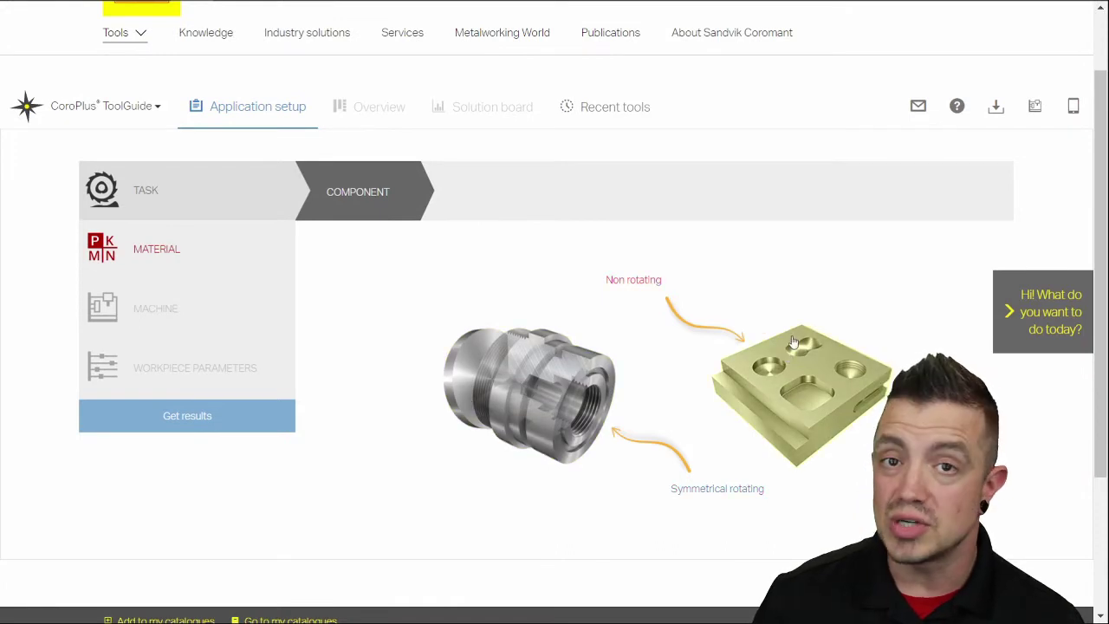
left_click(832, 381)
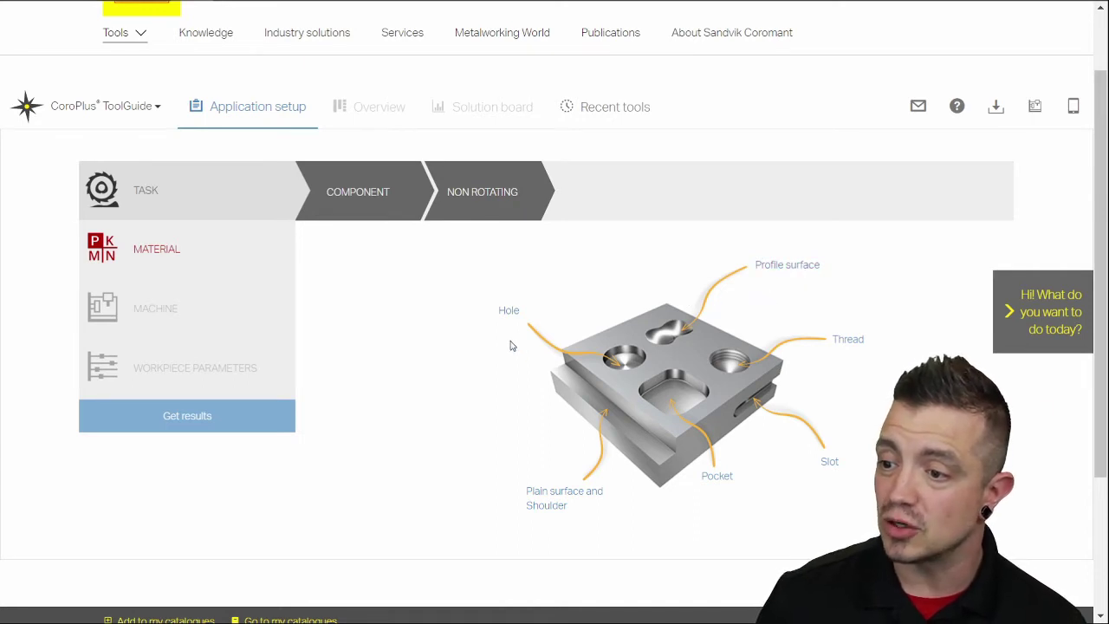
left_click(720, 477)
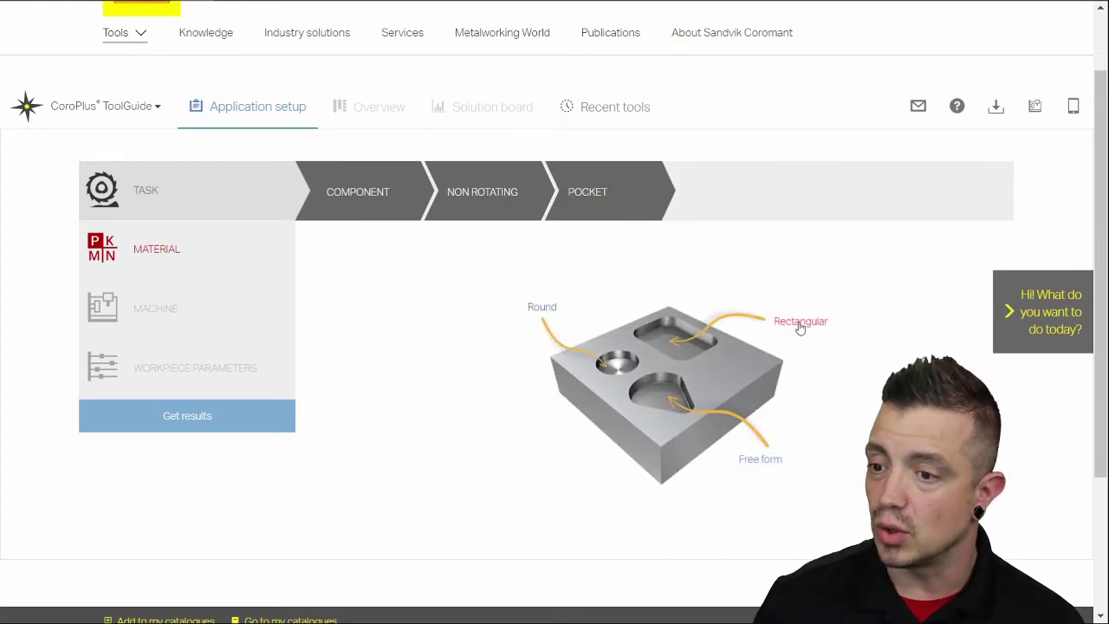
left_click(797, 323)
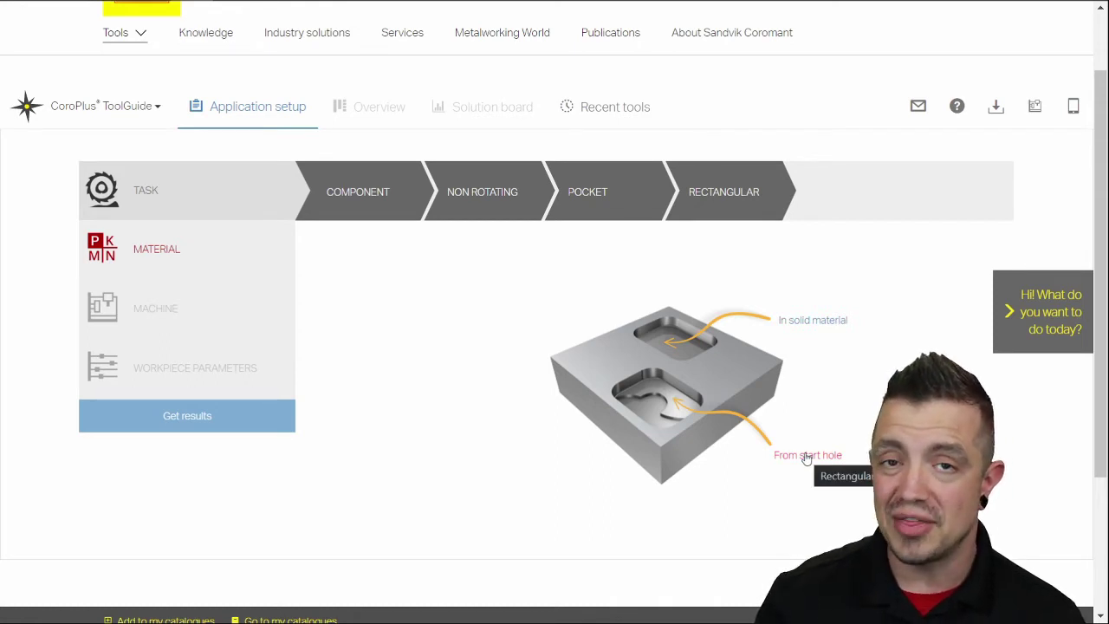
left_click(821, 321)
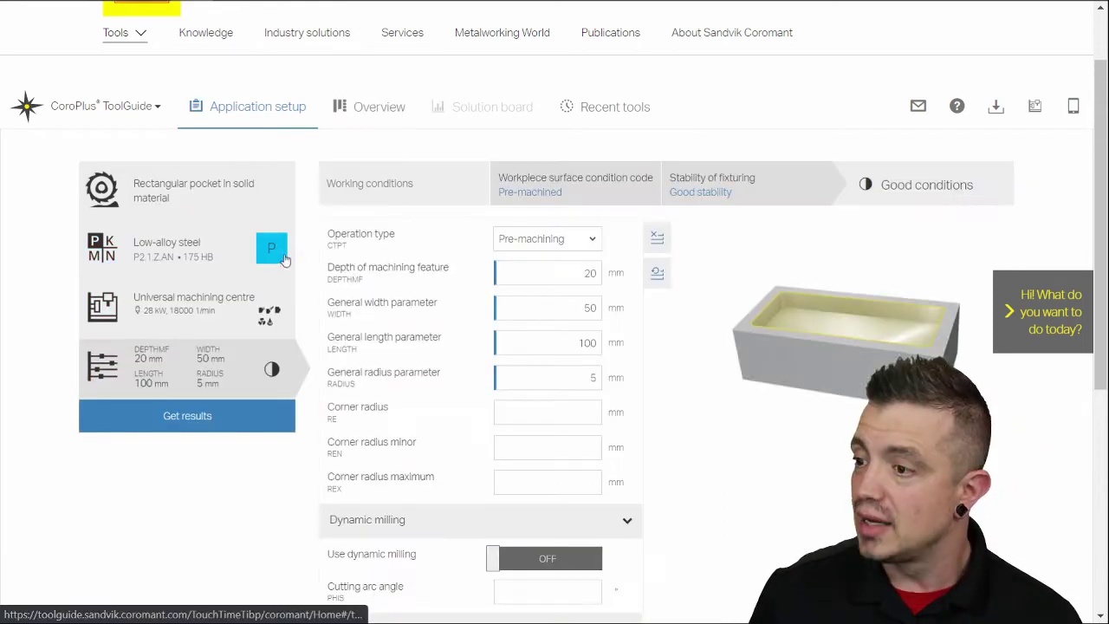
Step: Set the workpiece material to 316L, pocket depth 100, length 200, and adjust the corner radius
left_click(237, 246)
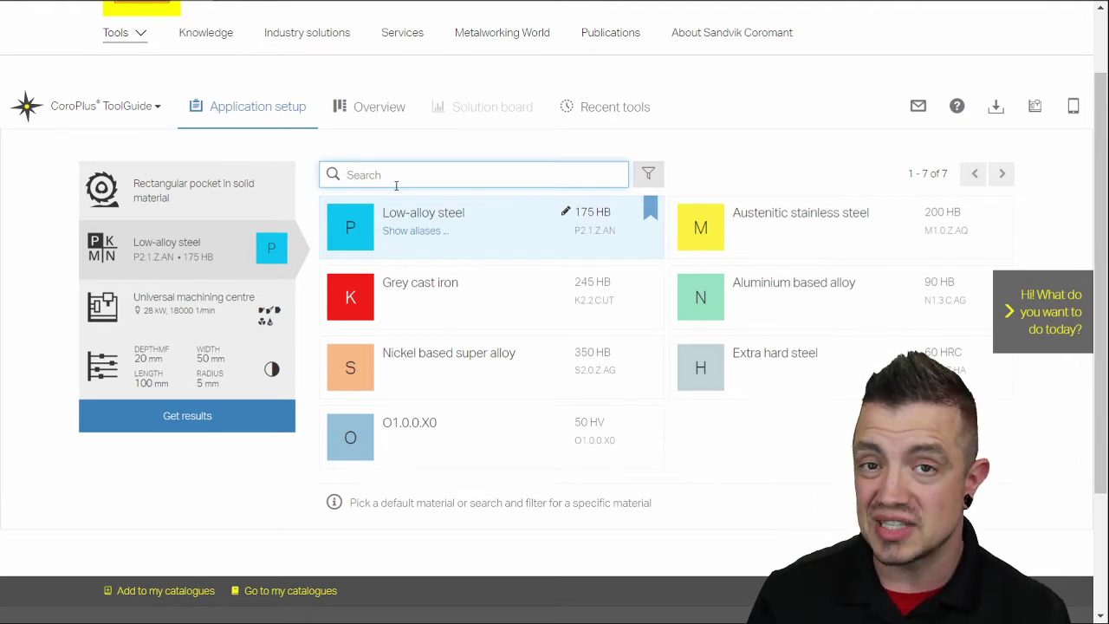
type("316L")
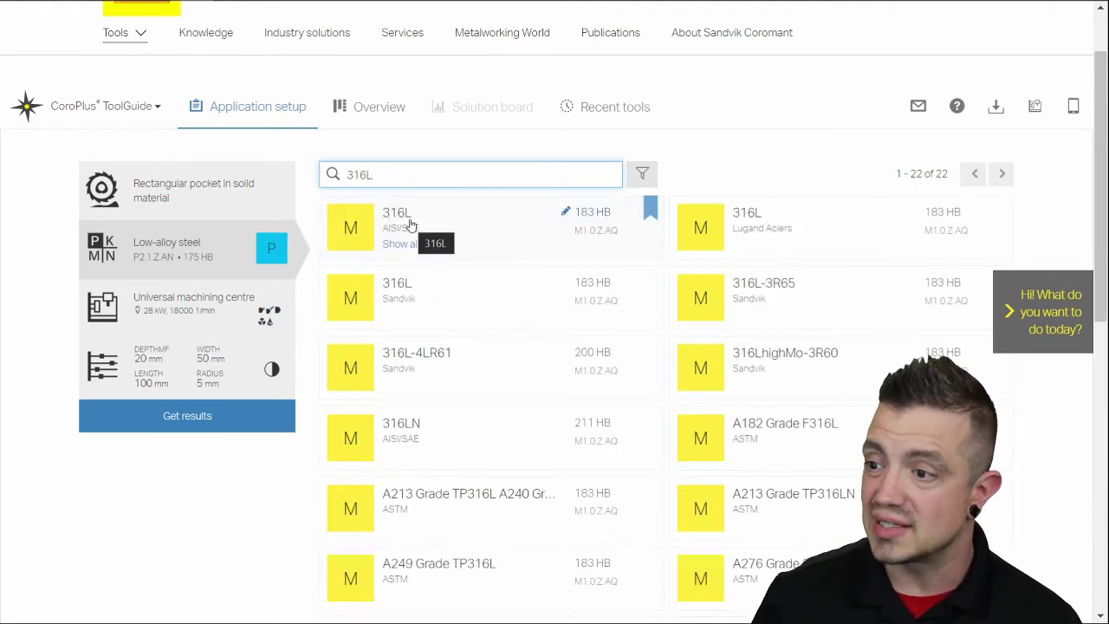
left_click(409, 224)
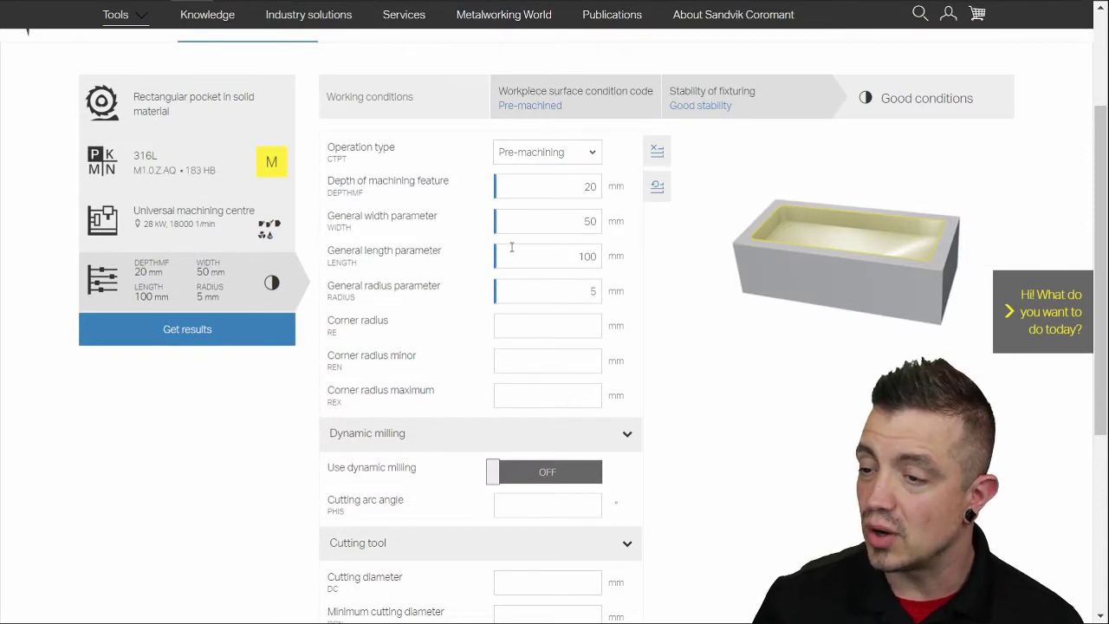
left_click(575, 184)
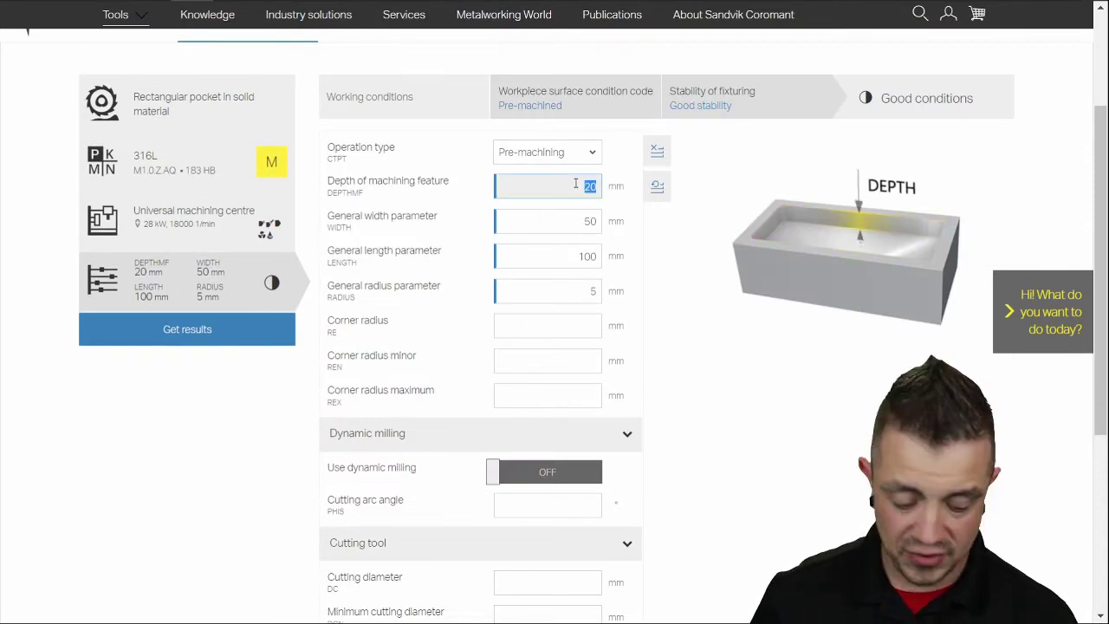
type("100")
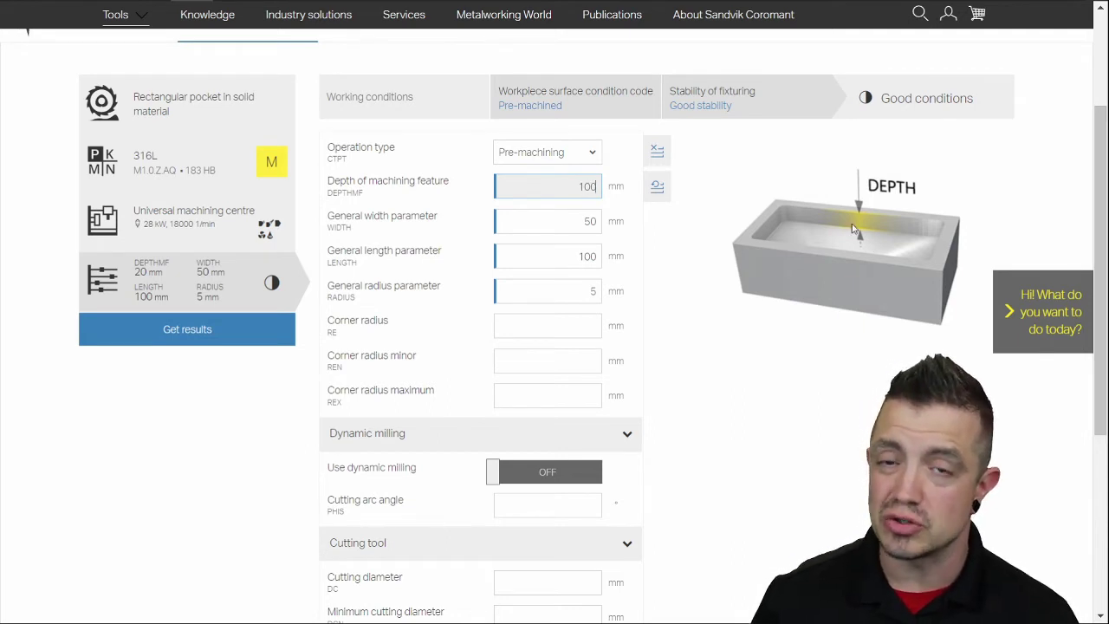
left_click(564, 218)
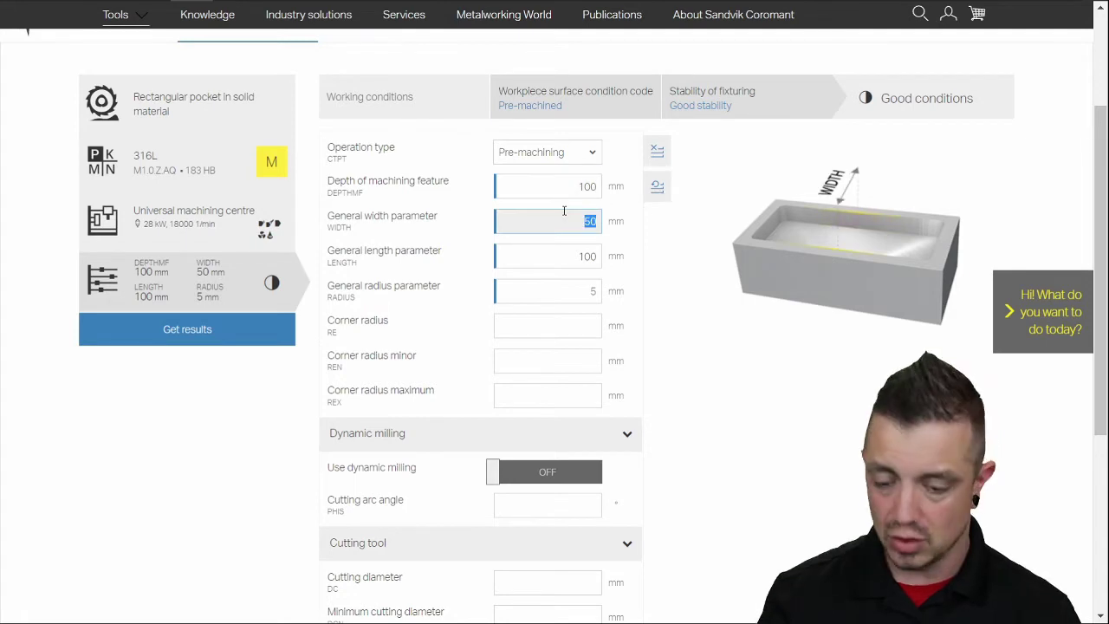
left_click(554, 260)
type("200")
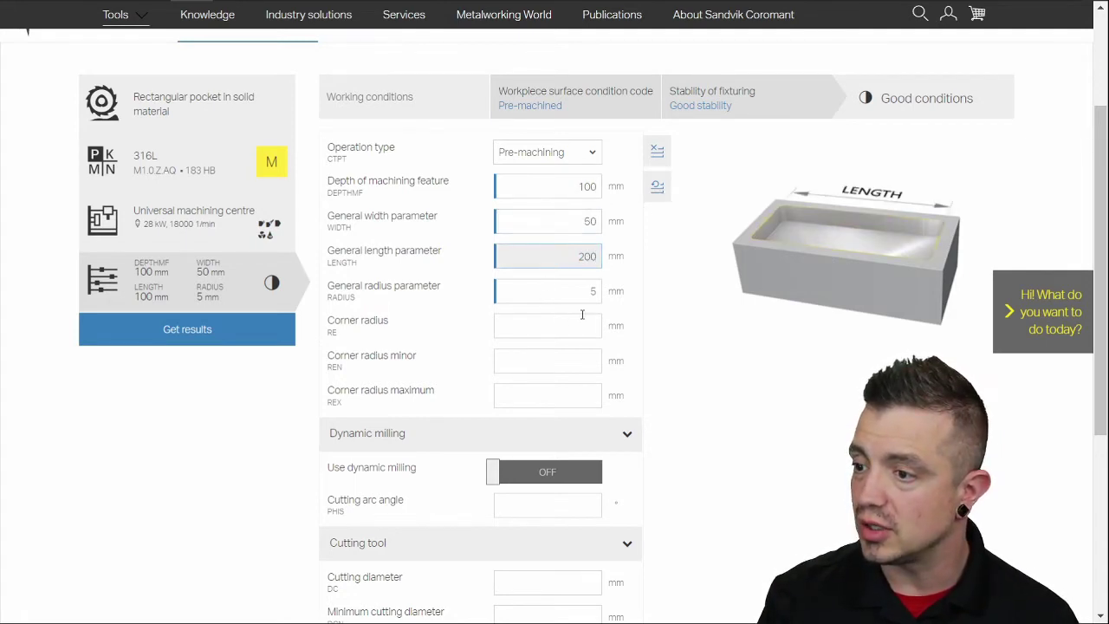
left_click(583, 299)
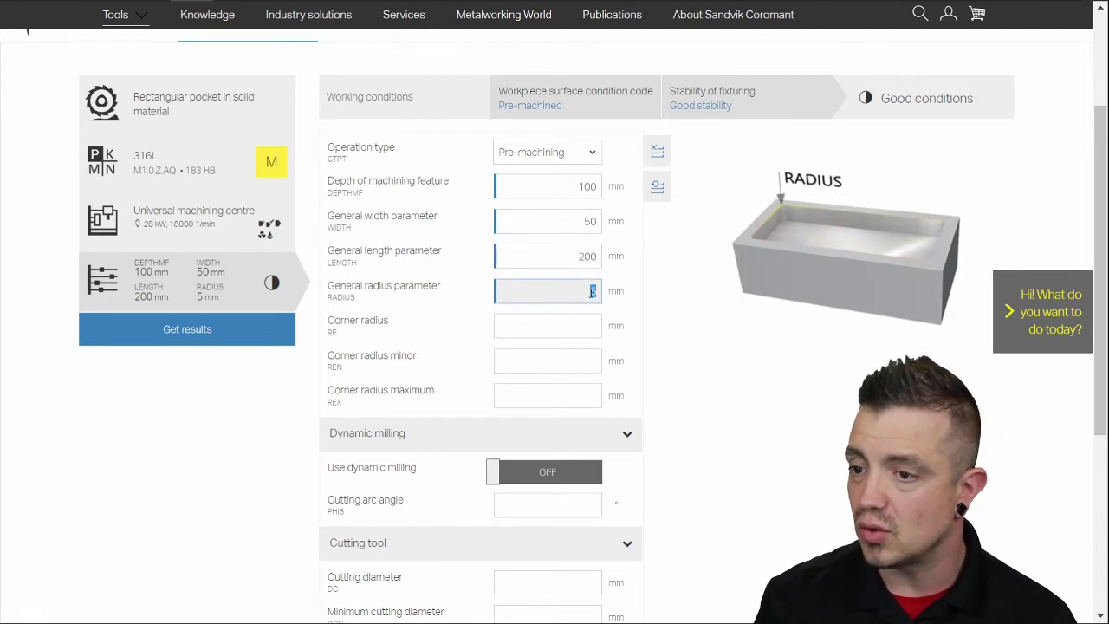
type("10")
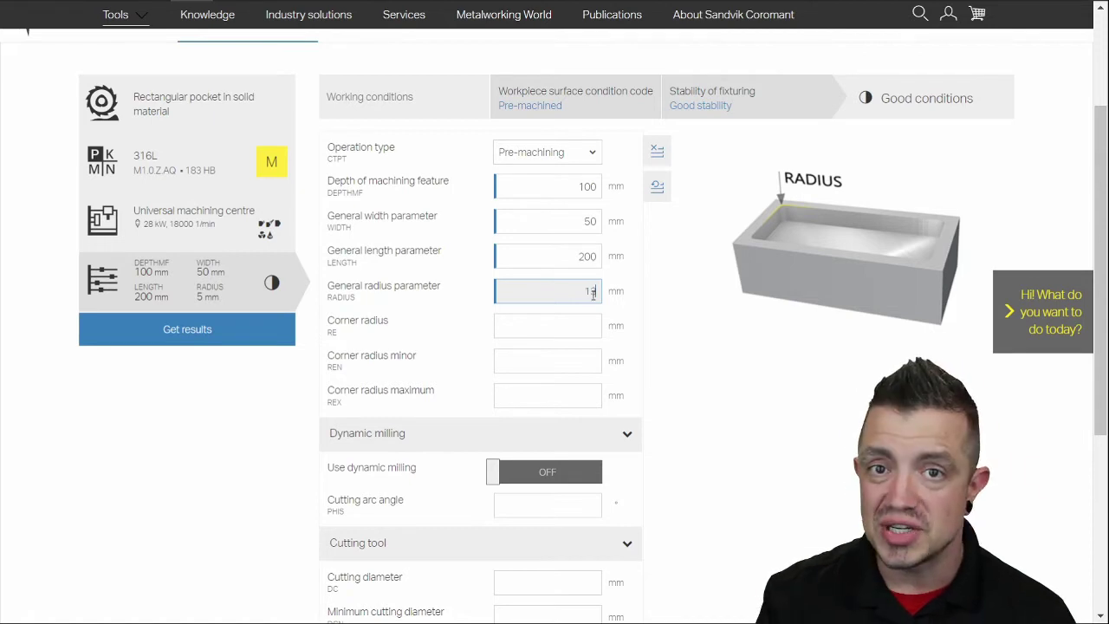
key("Return")
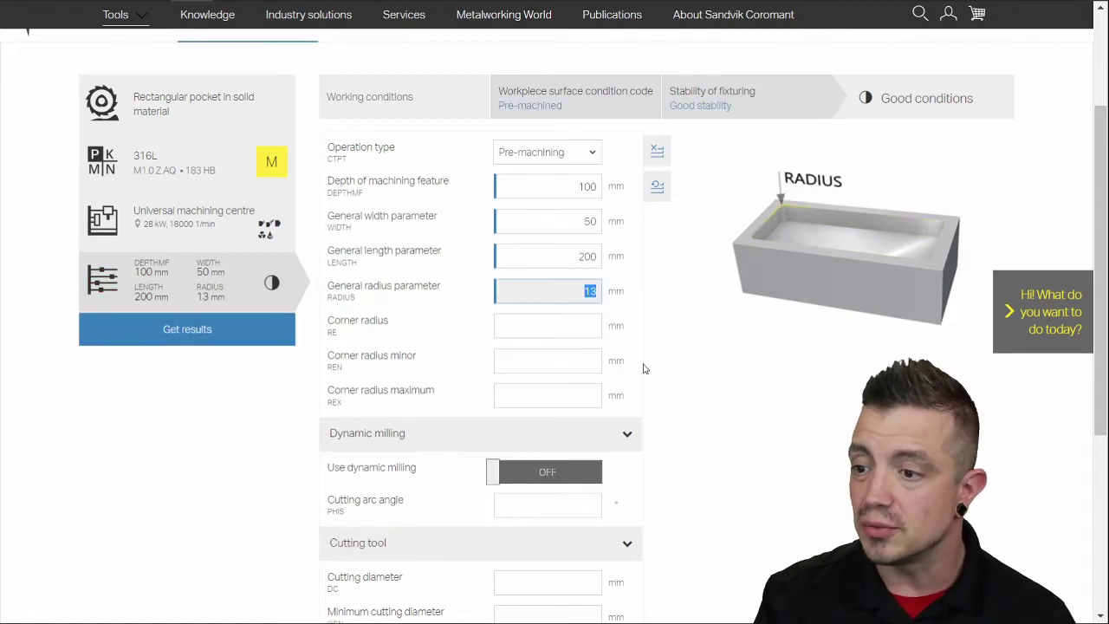
Step: Turn on dynamic milling and set the cutting diameter (DC) to 25 mm
scroll(706, 392, "down", 1)
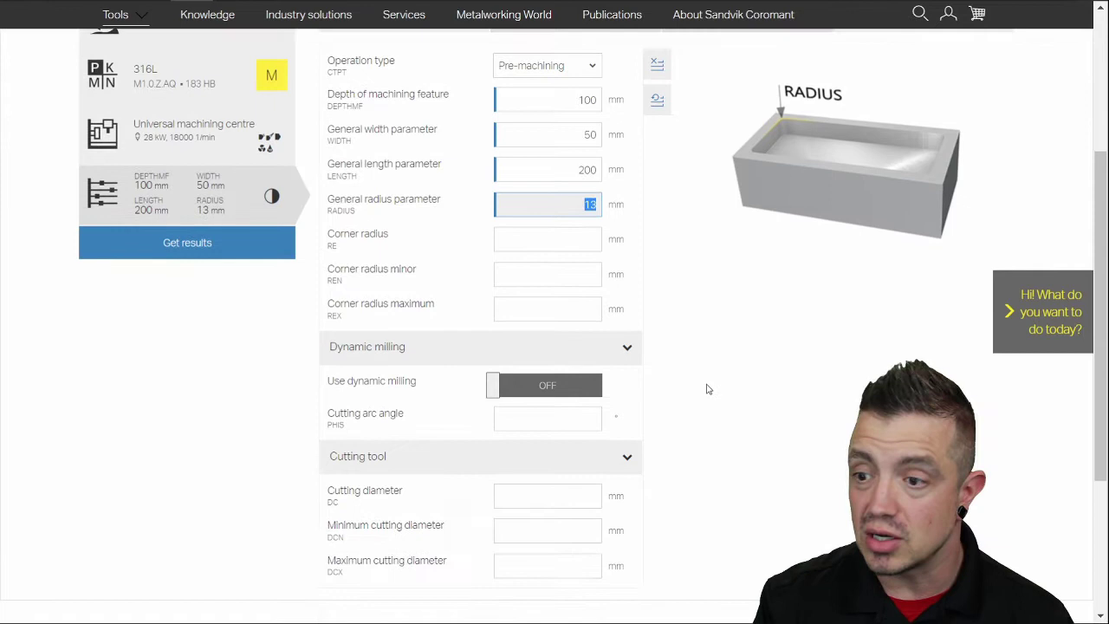
left_click(530, 386)
scroll(580, 249, "down", 2)
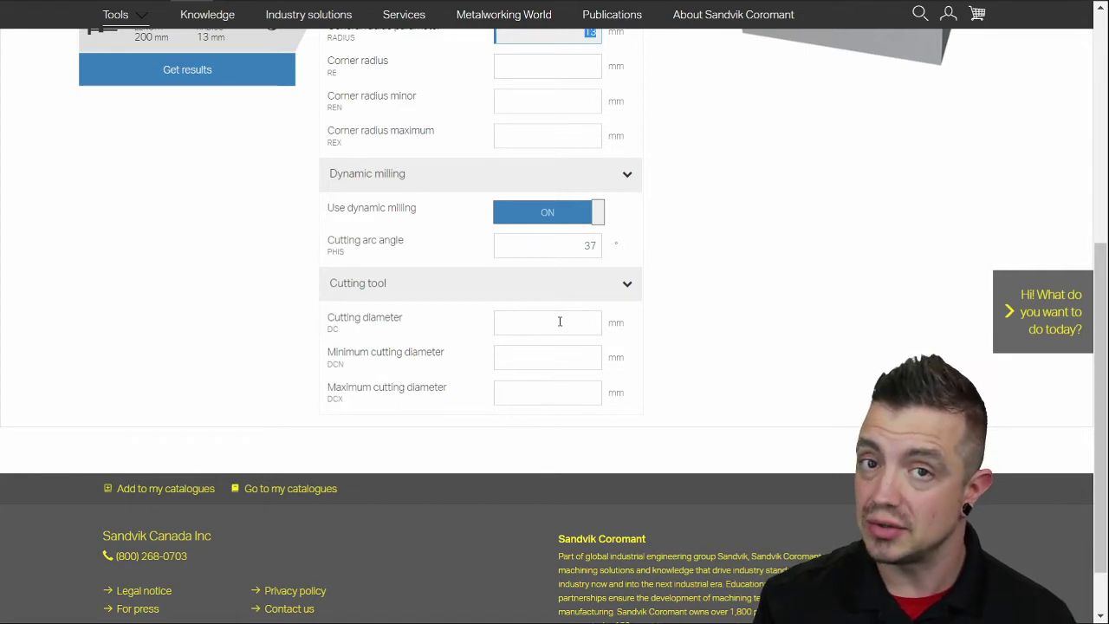
left_click(596, 325)
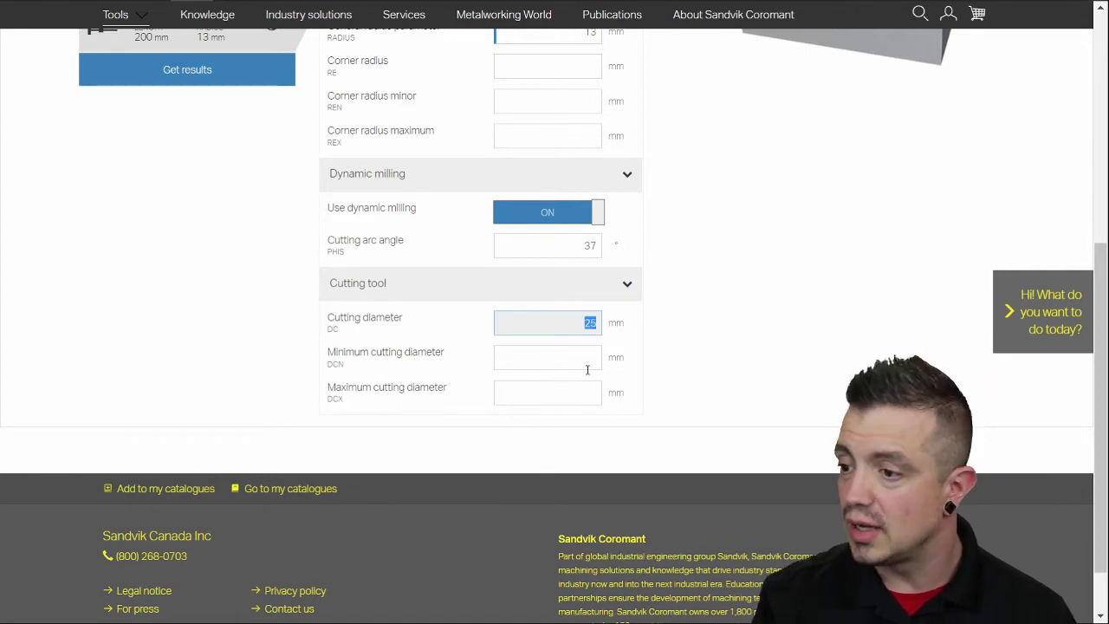
type("25")
left_click(588, 364)
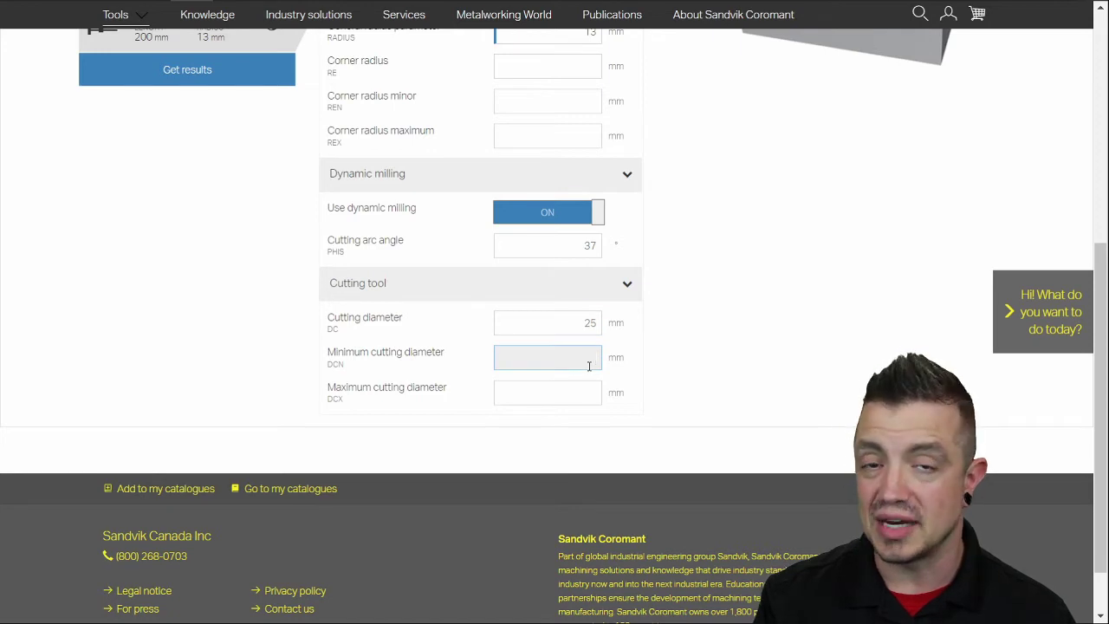
left_click(679, 301)
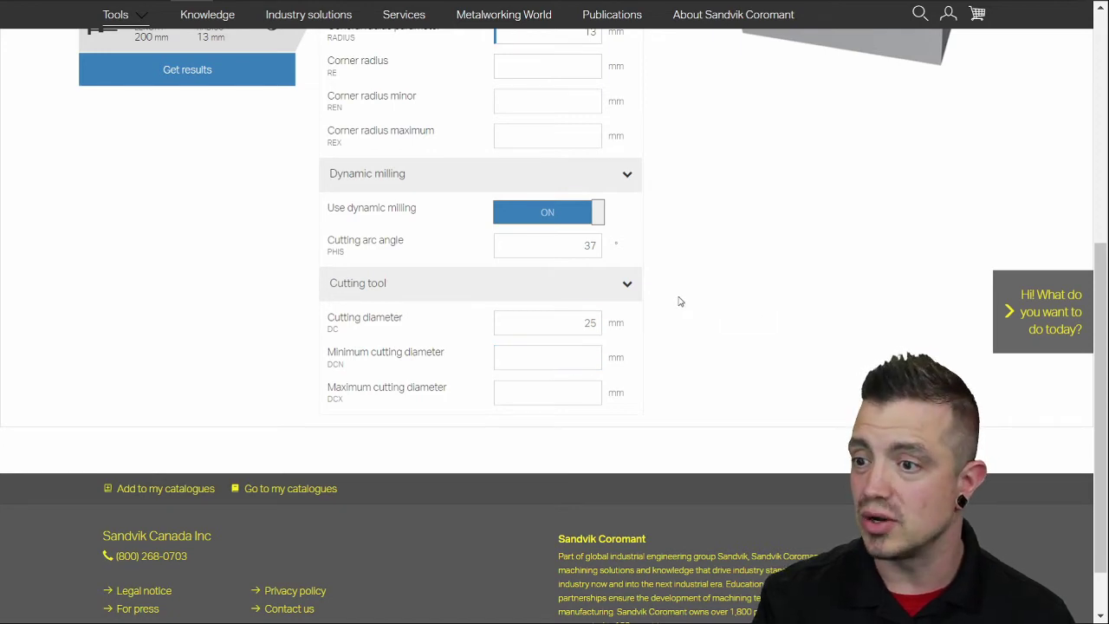
scroll(680, 302, "up", 3)
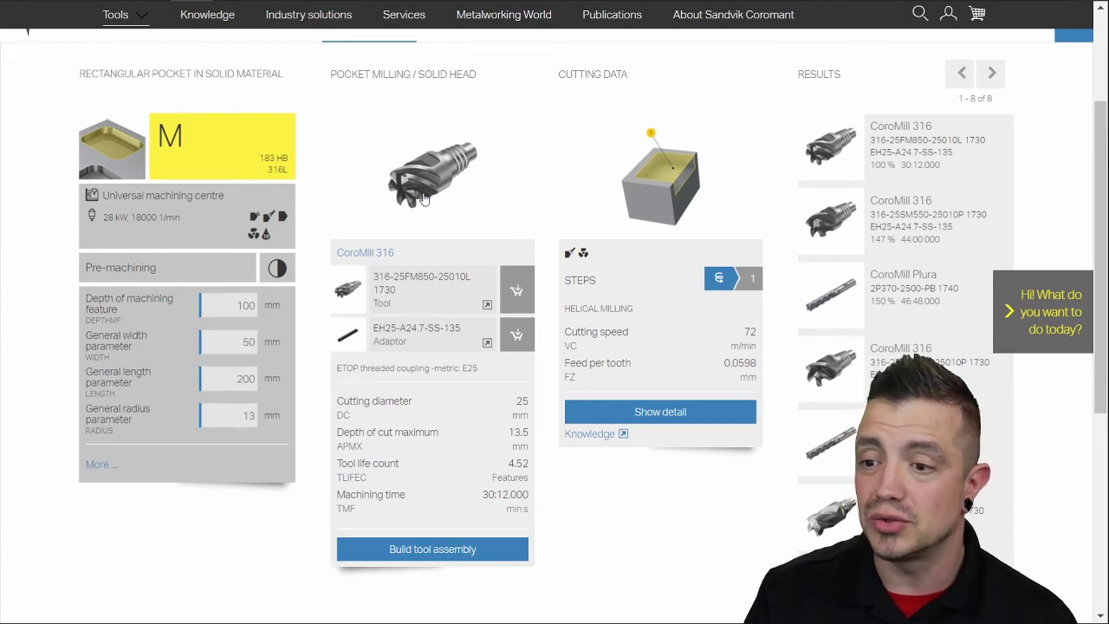
Step: Scroll through the Overview results, comparing CoroMill 316 with the CoroMill Plura 2P370-2500-PB alternative
mouse_move(984, 162)
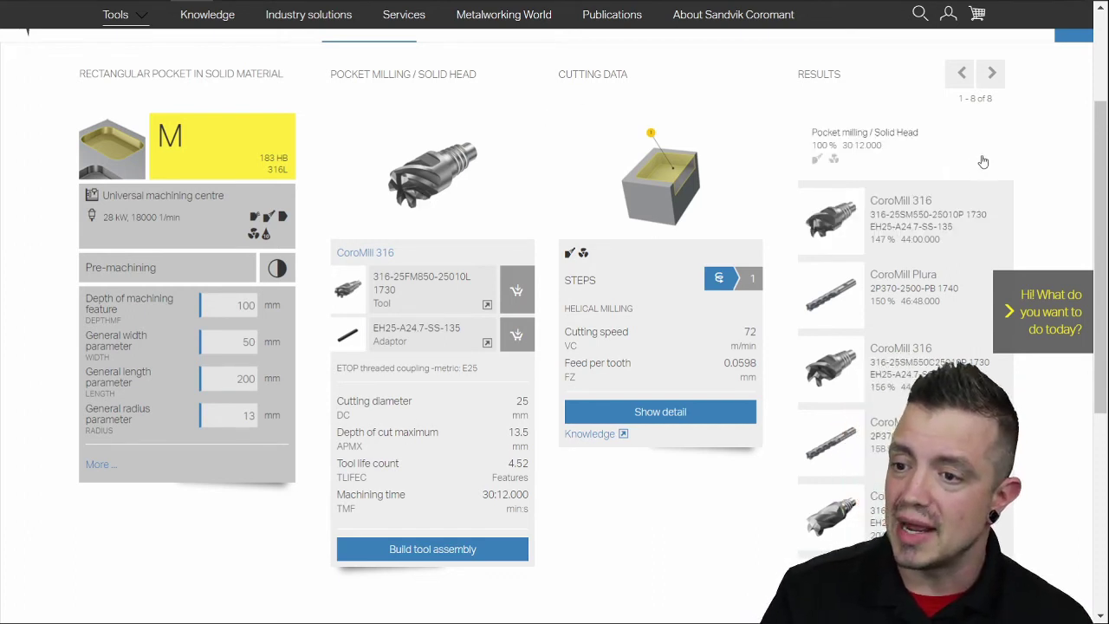
scroll(1057, 159, "down", 1)
scroll(1053, 163, "up", 1)
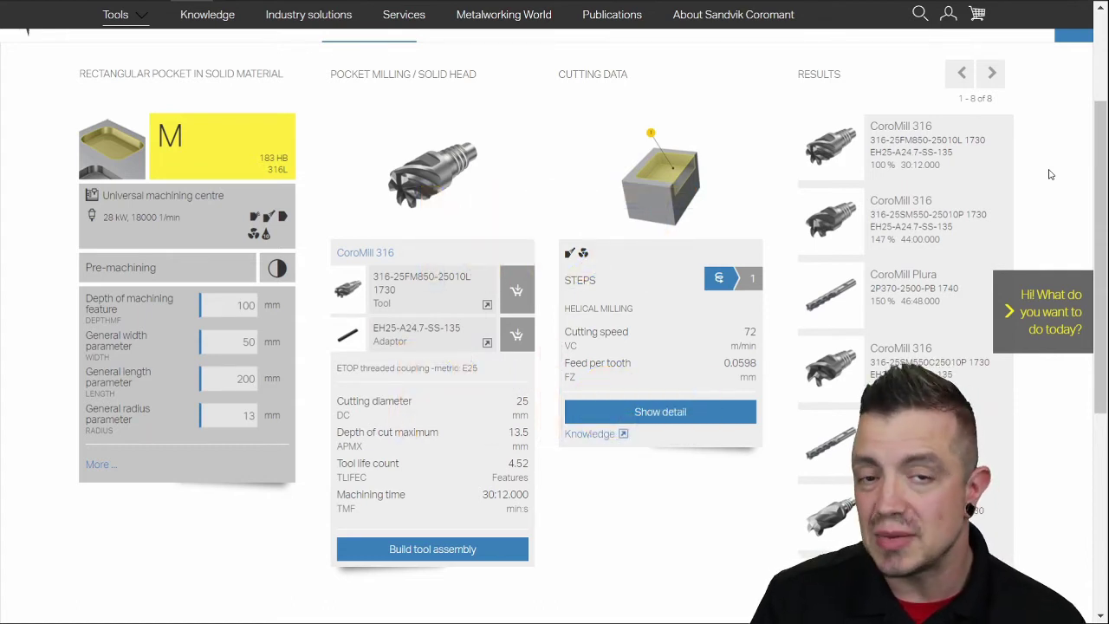
scroll(1051, 174, "down", 2)
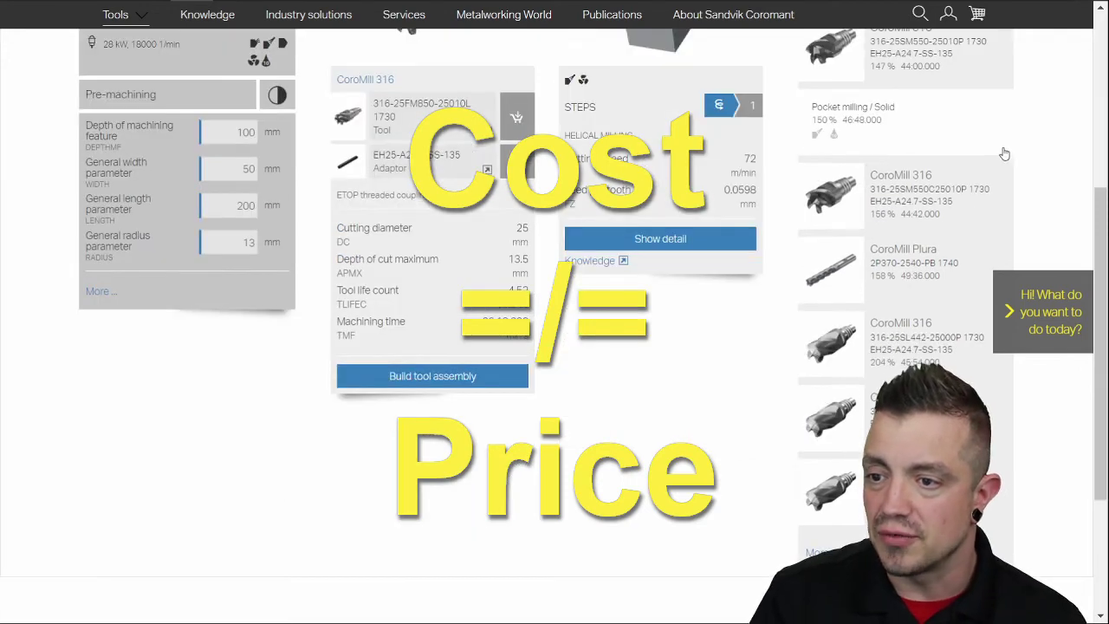
scroll(1044, 140, "up", 1)
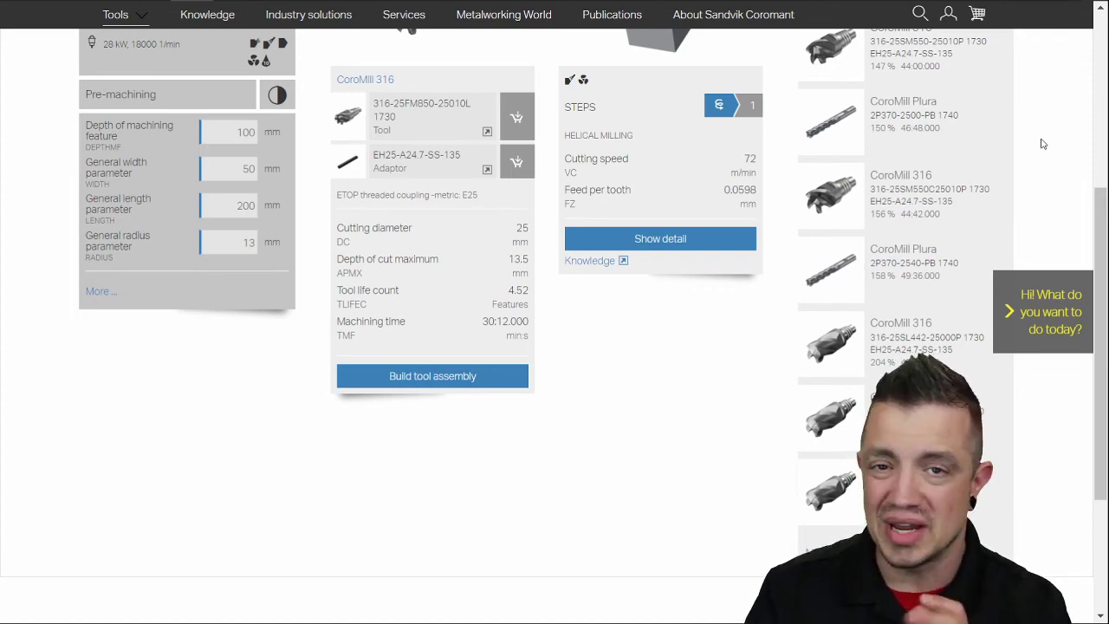
scroll(1049, 152, "up", 2)
scroll(1067, 165, "down", 3)
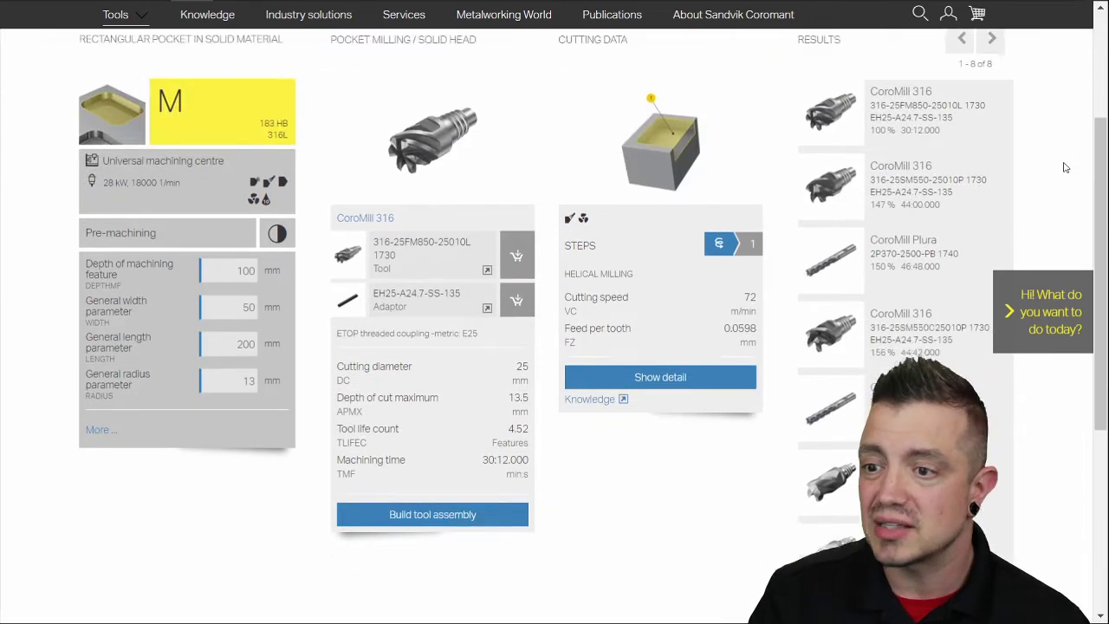
scroll(971, 104, "up", 4)
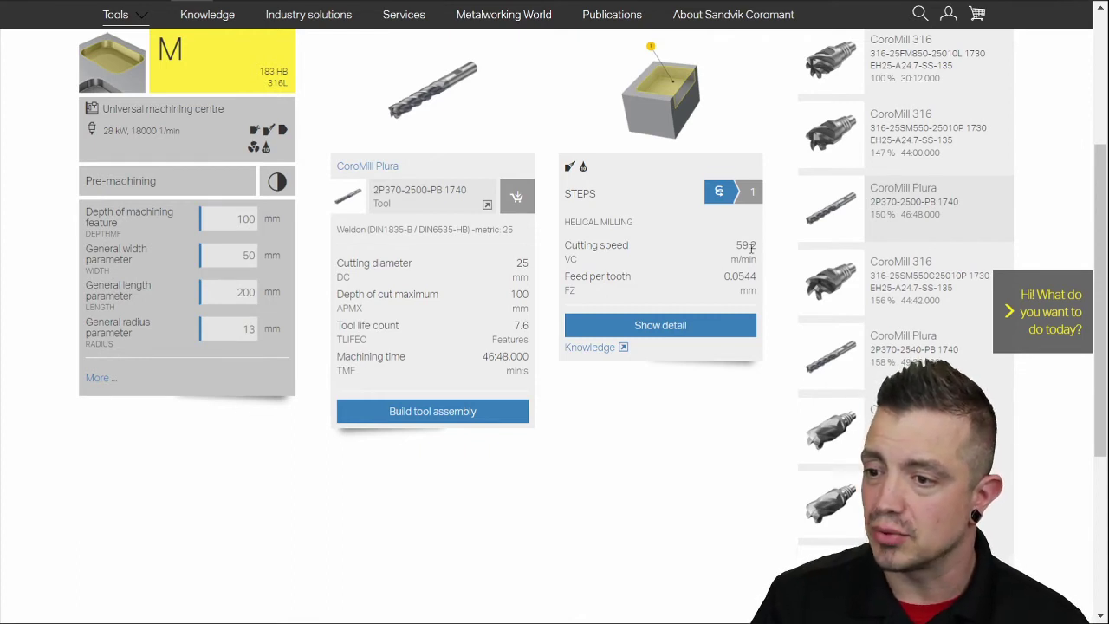
scroll(716, 288, "up", 1)
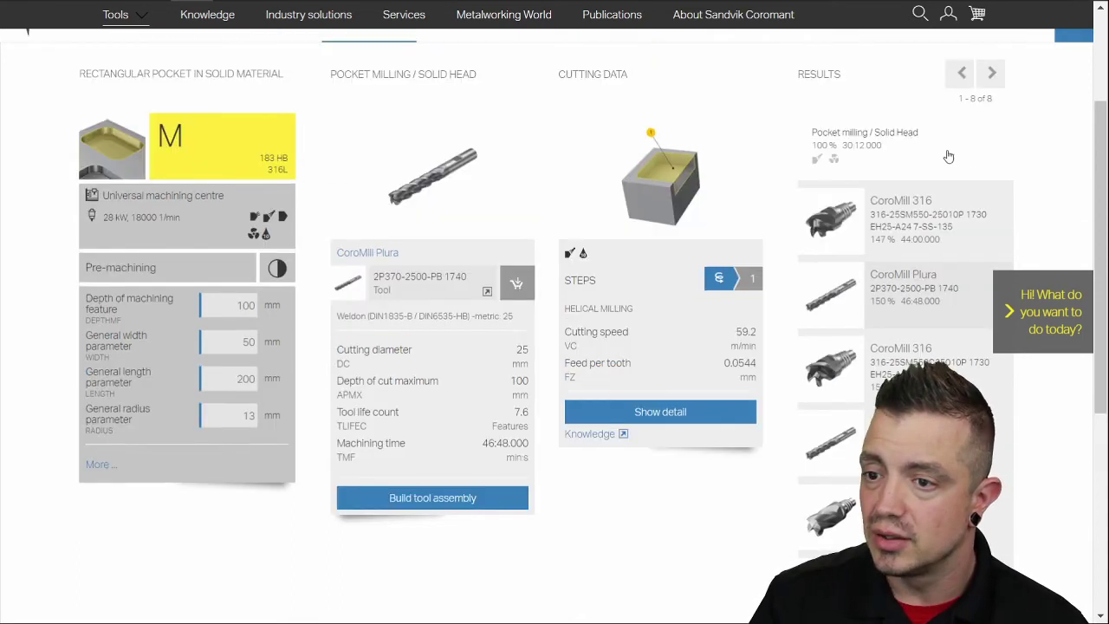
left_click(946, 153)
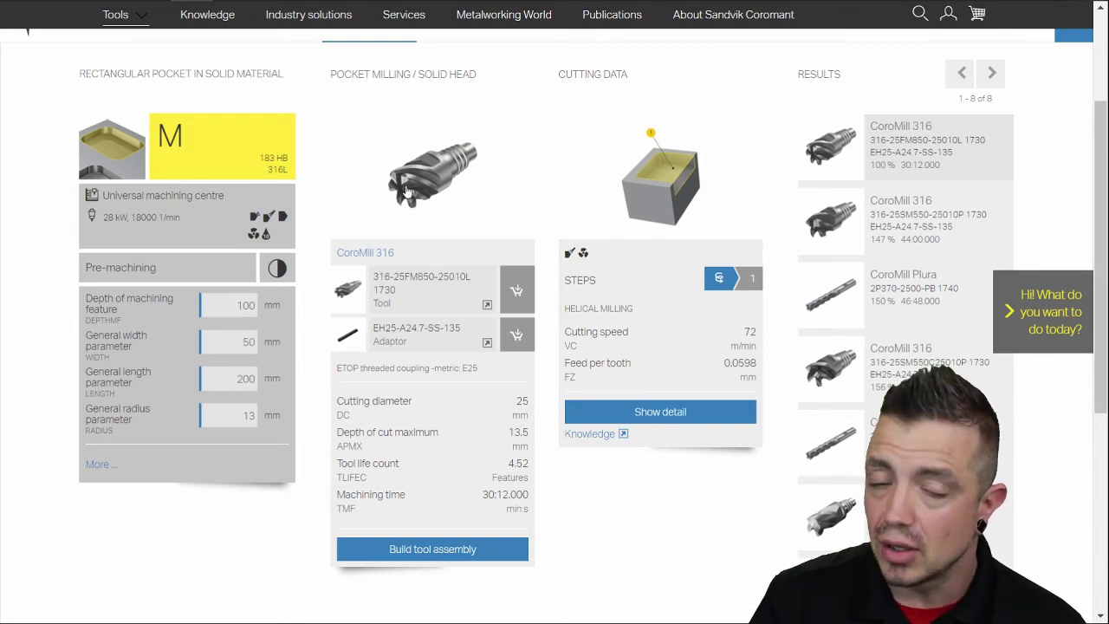
scroll(405, 191, "up", 1)
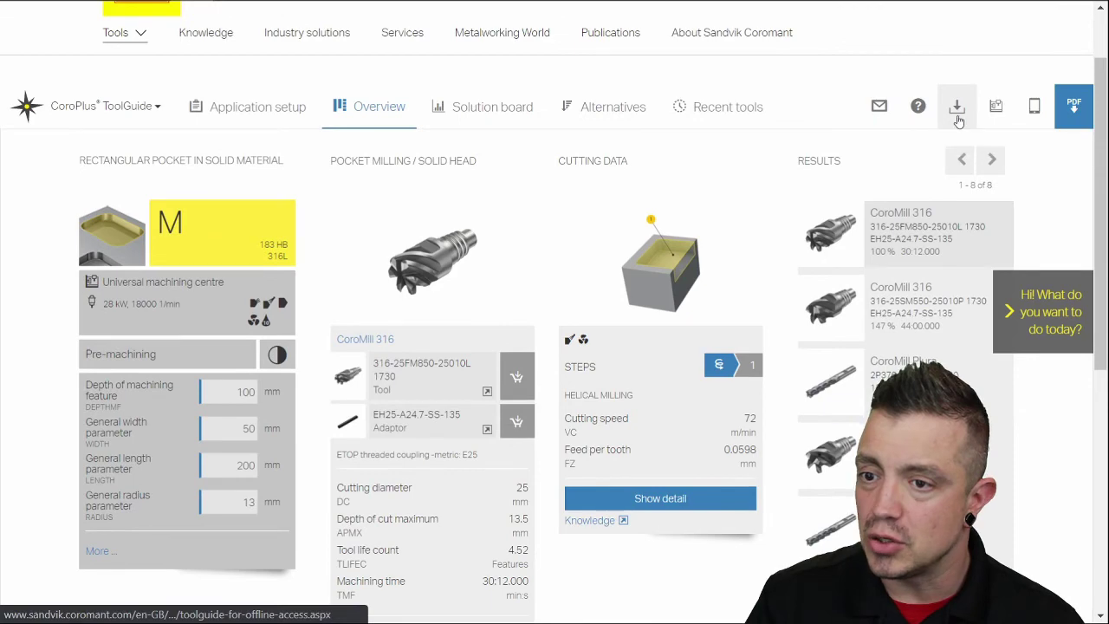
Step: Export a detailed PDF report with autofilled address details as CoroPlusToolGuide_report_2021-05-03.pdf
left_click(1073, 104)
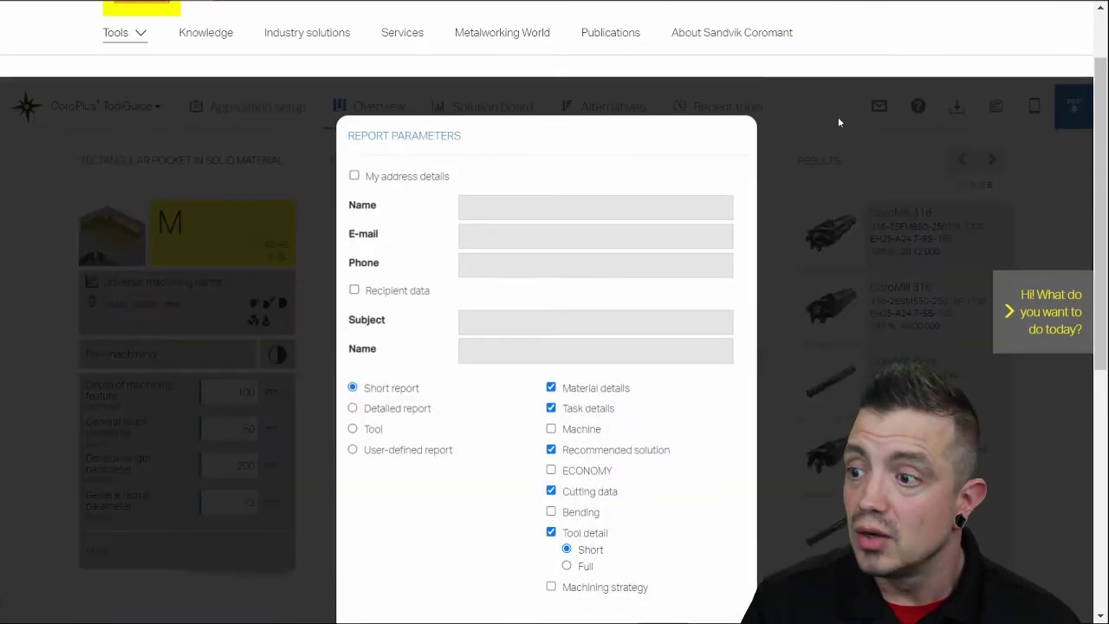
left_click(416, 181)
left_click(520, 286)
left_click(595, 389)
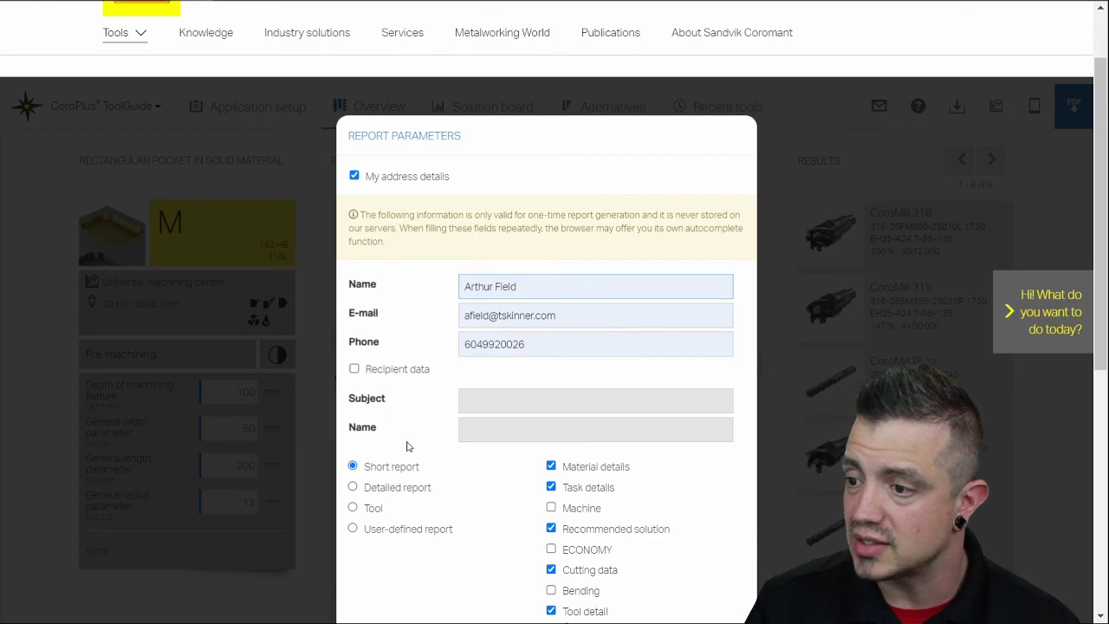
scroll(438, 450, "down", 3)
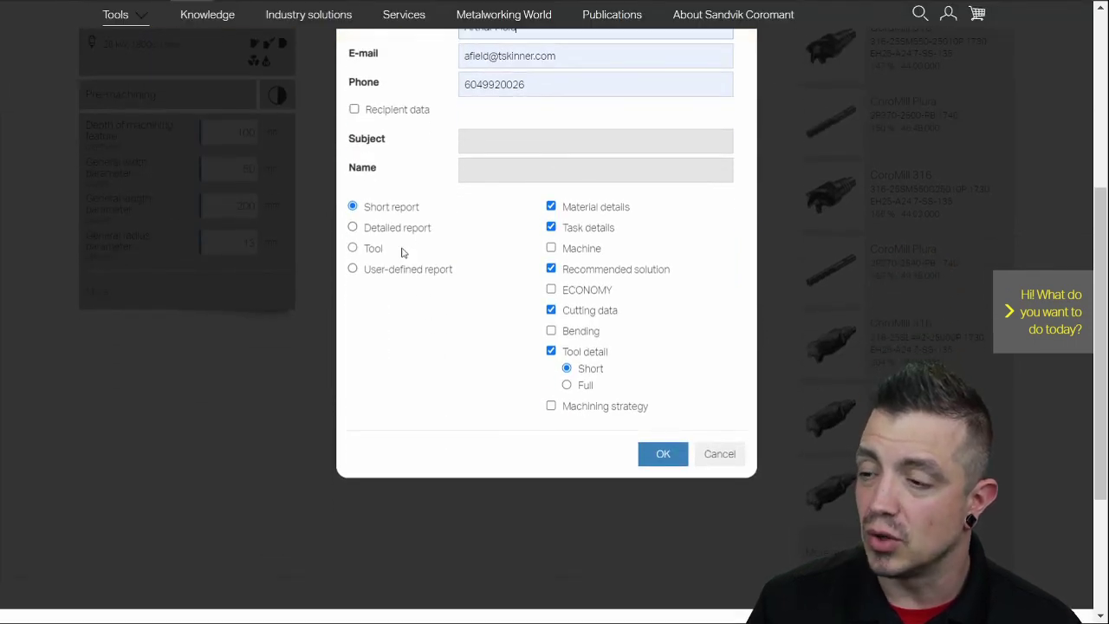
left_click(405, 229)
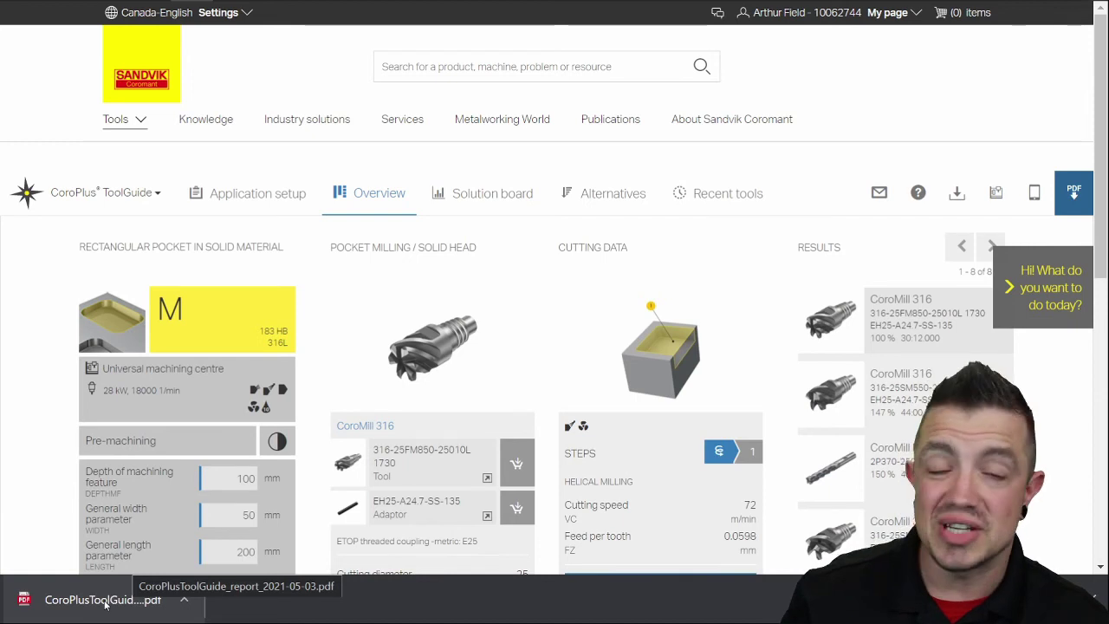
Step: Open the downloaded report in Chrome's PDF viewer and browse its material and task details
left_click(102, 600)
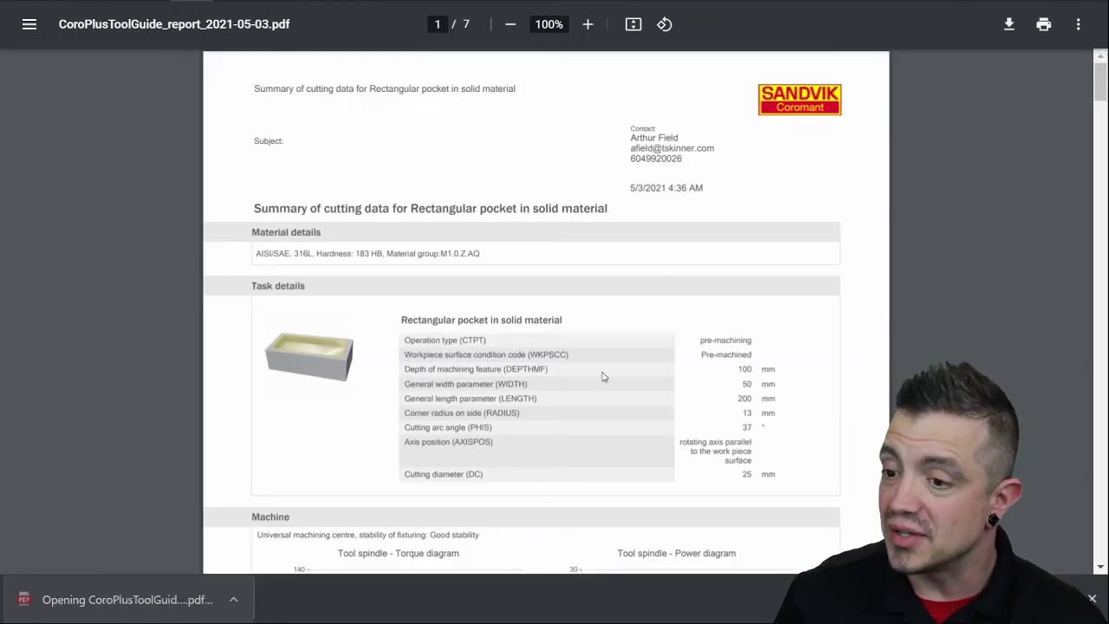
scroll(728, 325, "down", 1)
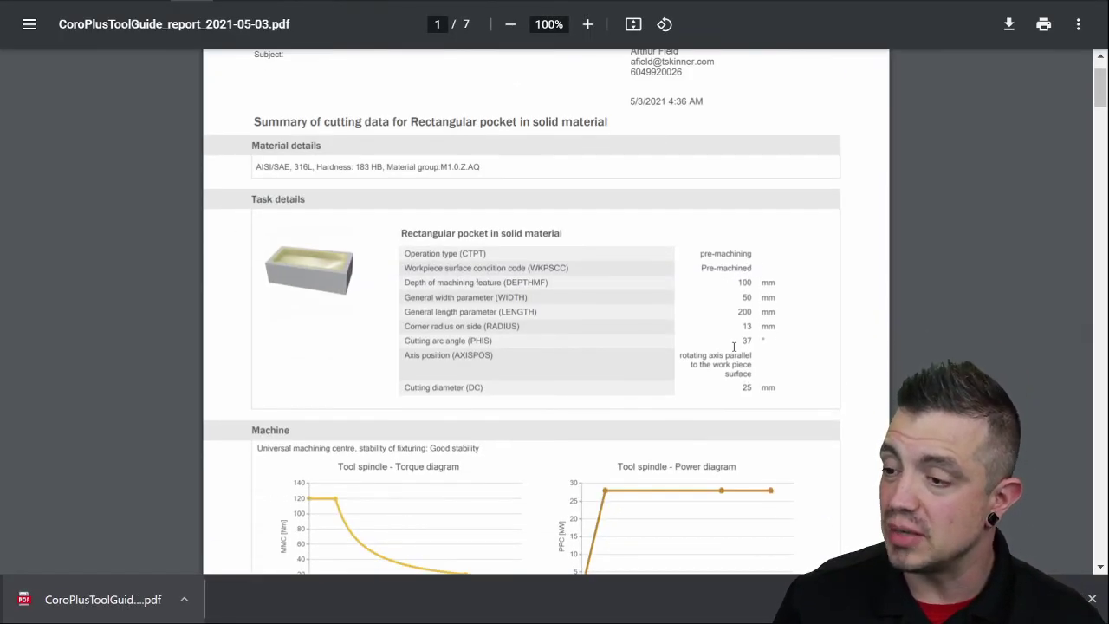
scroll(735, 334, "down", 2)
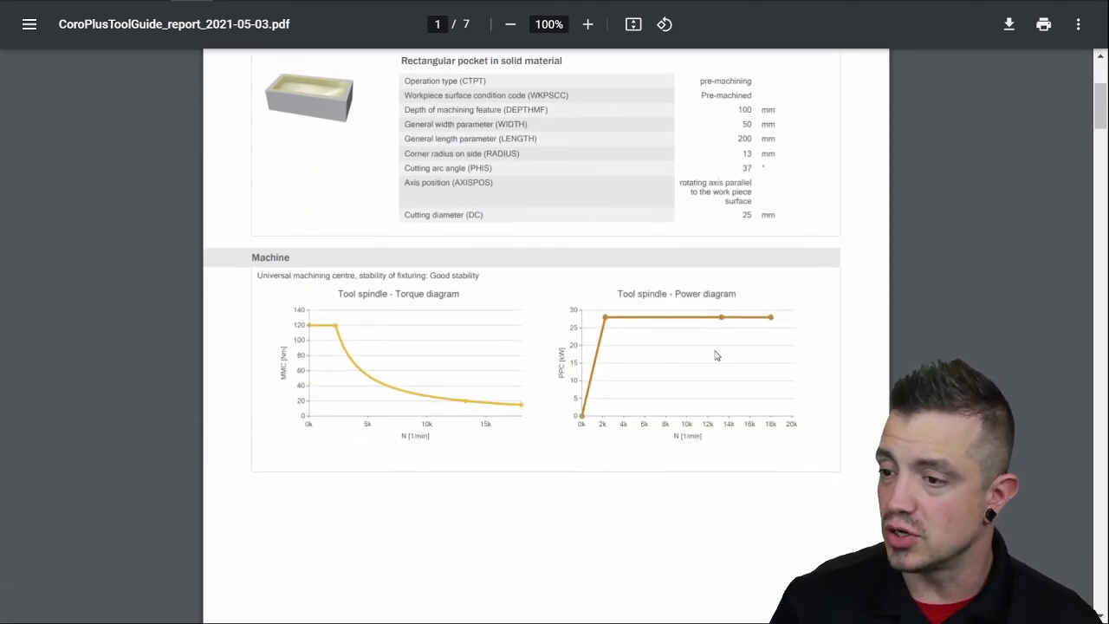
scroll(668, 410, "up", 3)
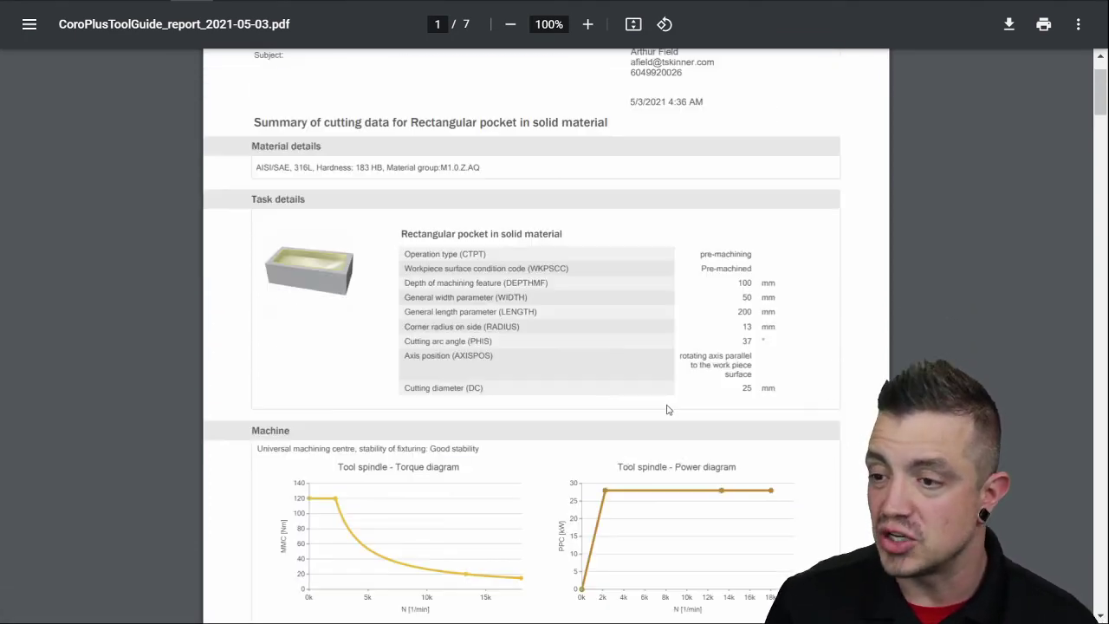